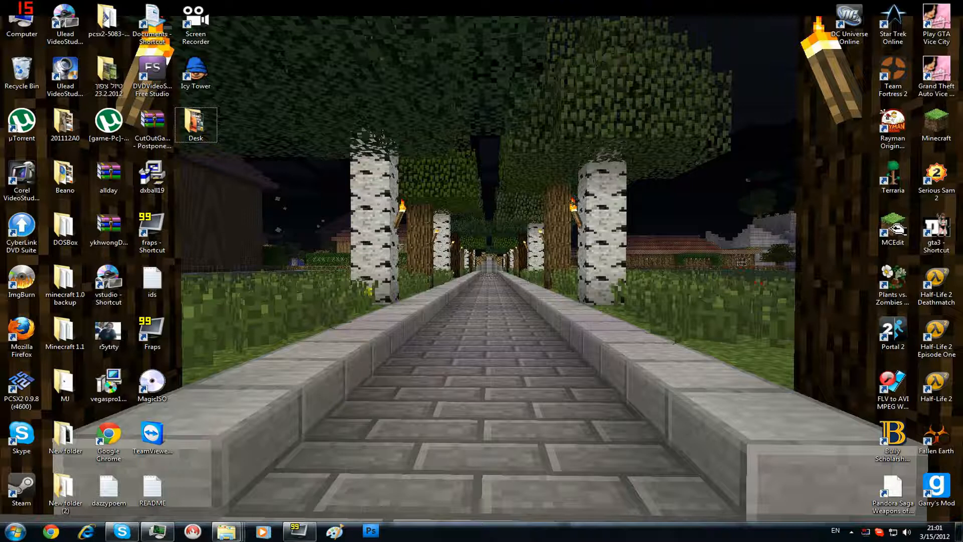
Step: Bring up the Fraps window showing its General settings
{"action": "left_click", "coordinate": [299, 531]}
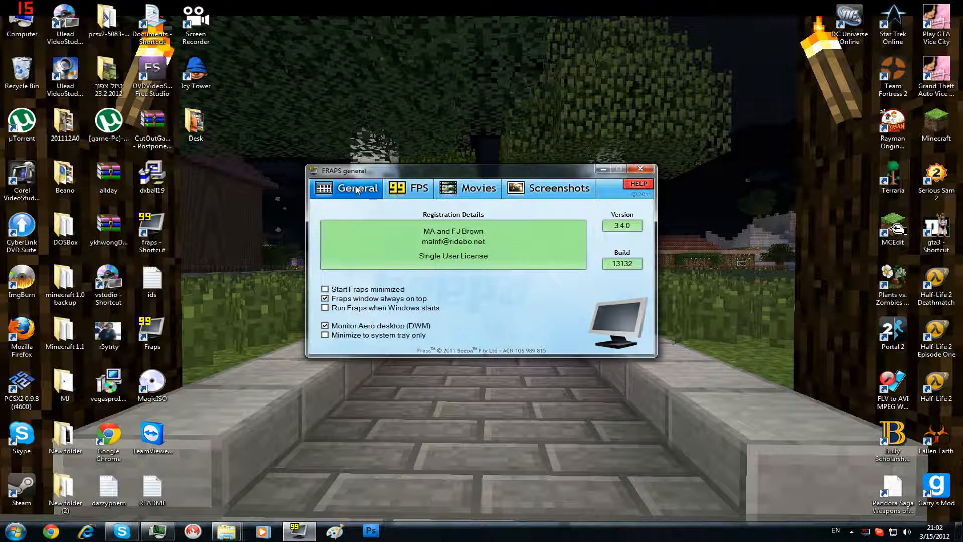
Step: Launch Minecraft from the desktop, log in, accept the update, then close the game
{"action": "left_click", "coordinate": [930, 122]}
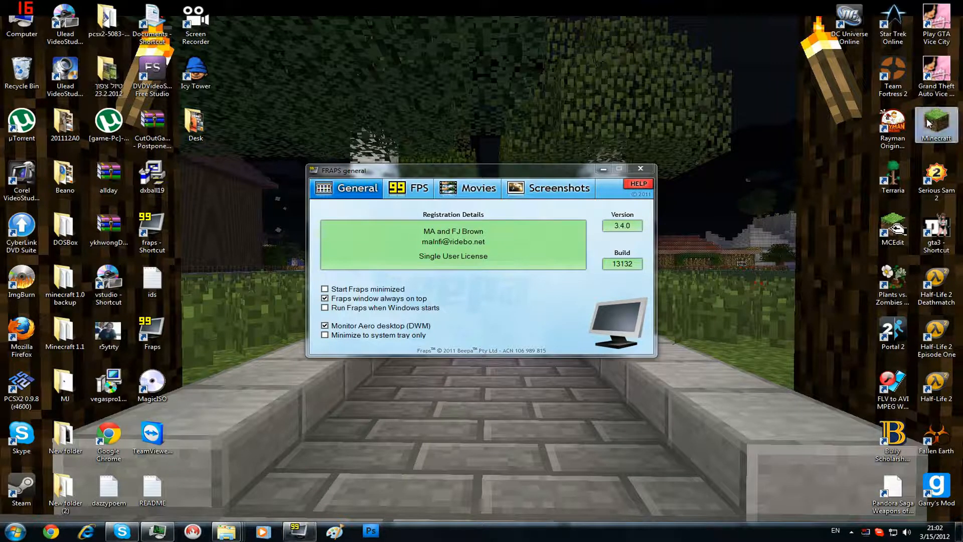
{"action": "double_click", "coordinate": [931, 122]}
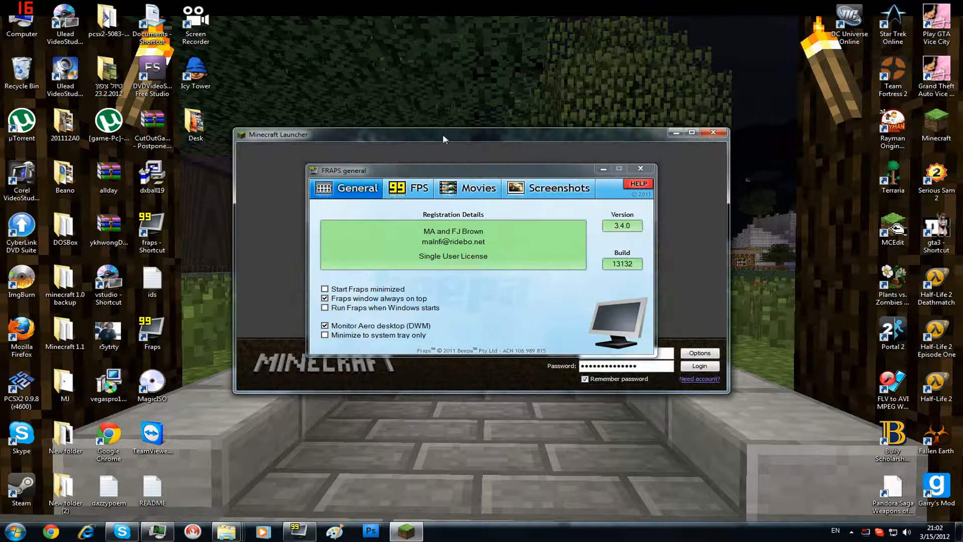
{"action": "left_click", "coordinate": [699, 366]}
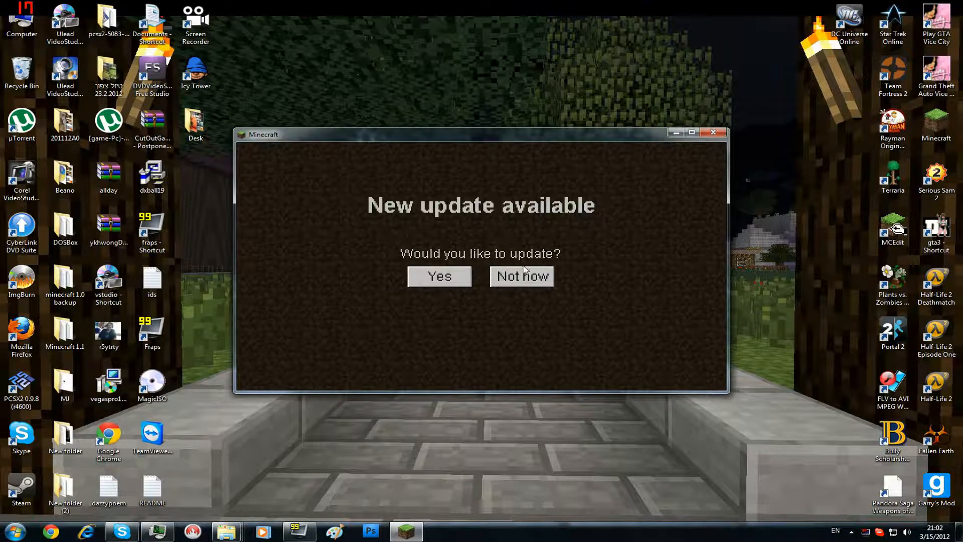
{"action": "left_click", "coordinate": [525, 276]}
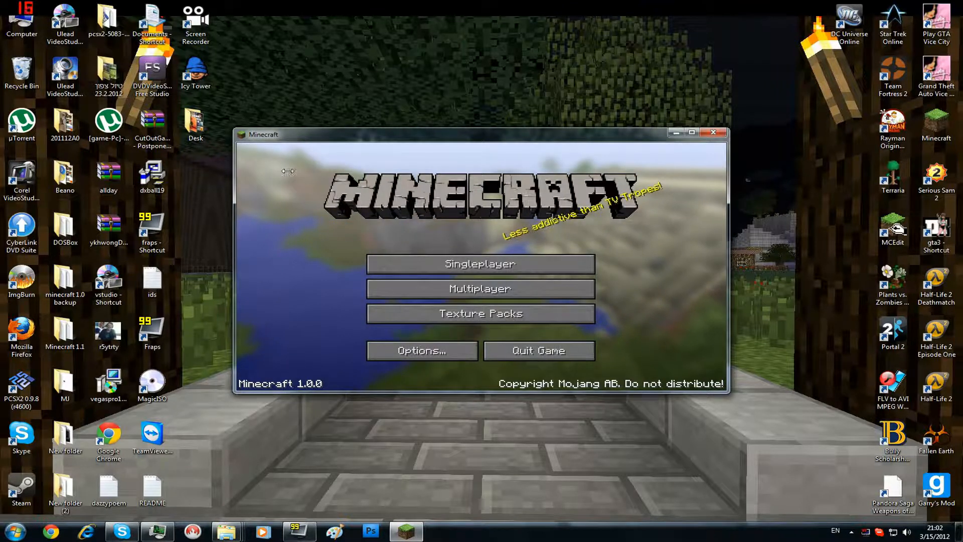
{"action": "left_click", "coordinate": [713, 134]}
Step: Return to Fraps and show the FPS benchmarking and overlay settings
{"action": "left_click", "coordinate": [298, 532]}
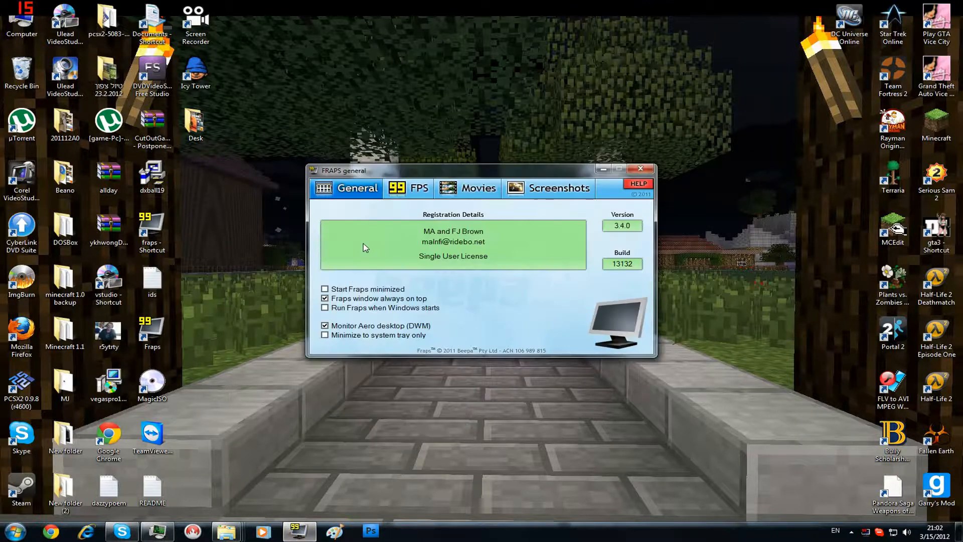
{"action": "left_click", "coordinate": [418, 190]}
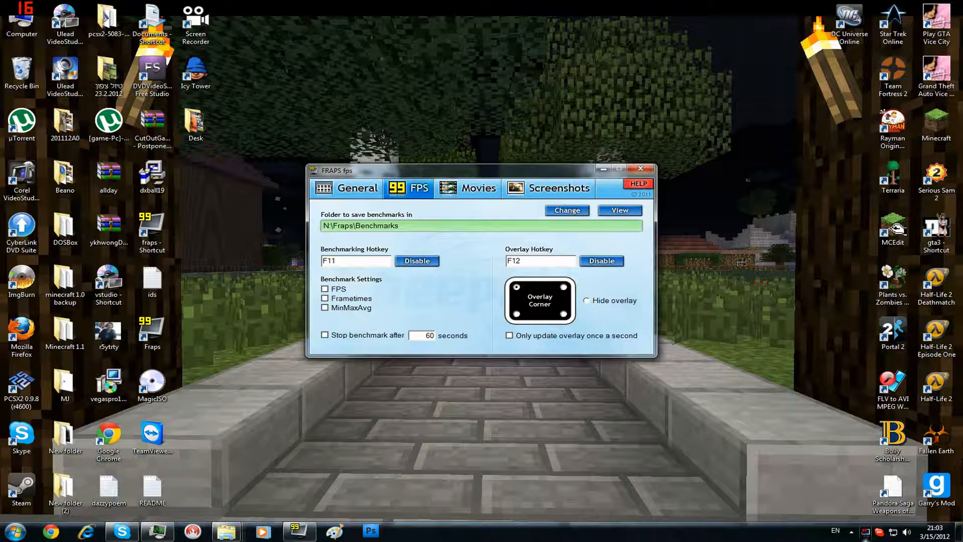
Step: Show the Movies capture settings with video and sound options
{"action": "left_click", "coordinate": [468, 189]}
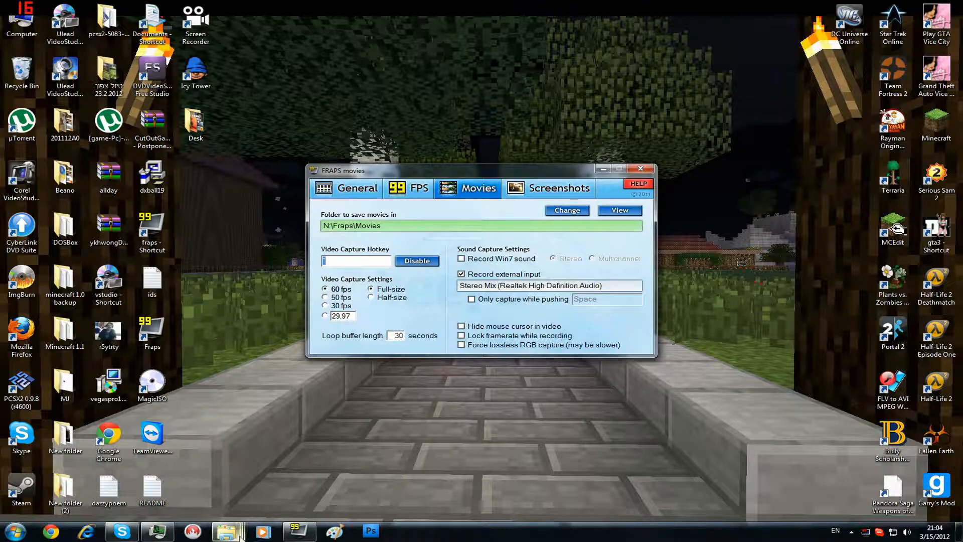
{"action": "mouse_move", "coordinate": [226, 532]}
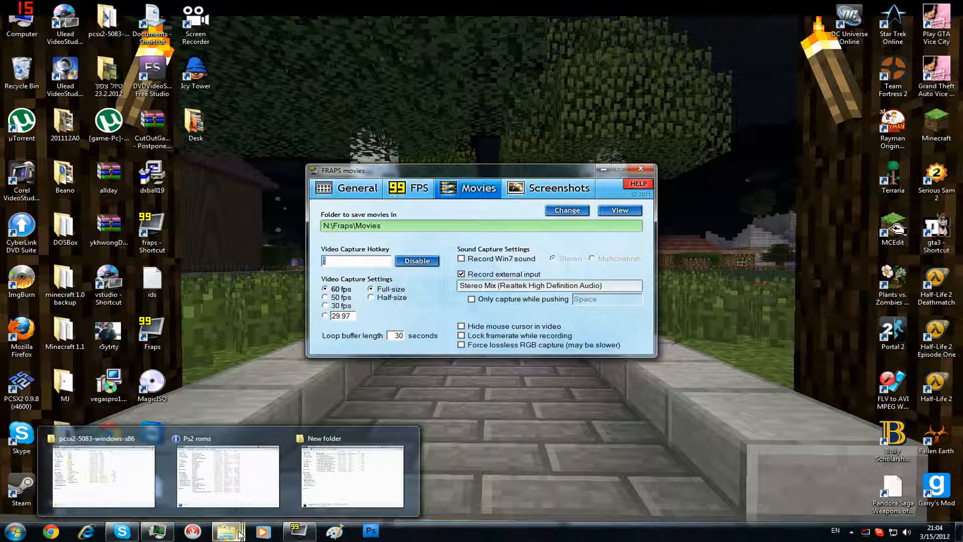
{"action": "left_click", "coordinate": [124, 482]}
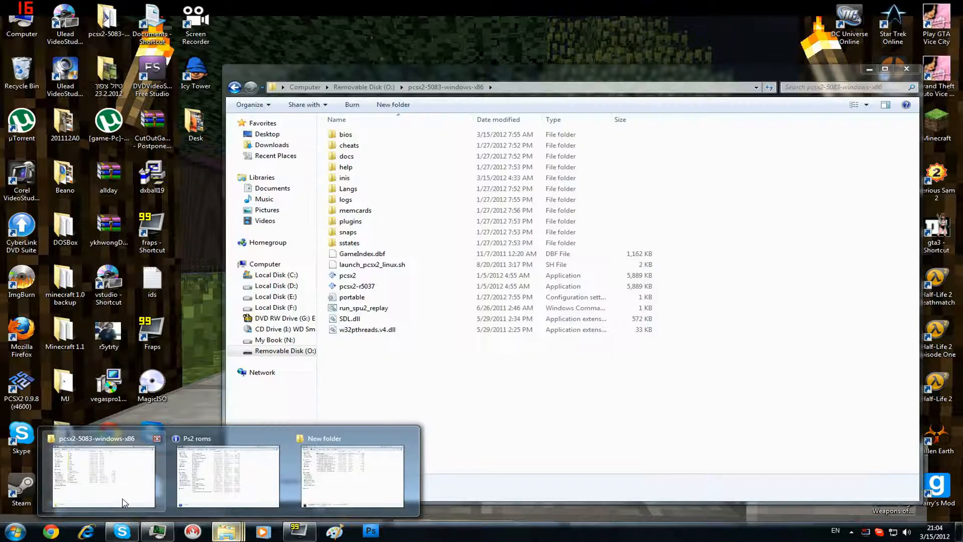